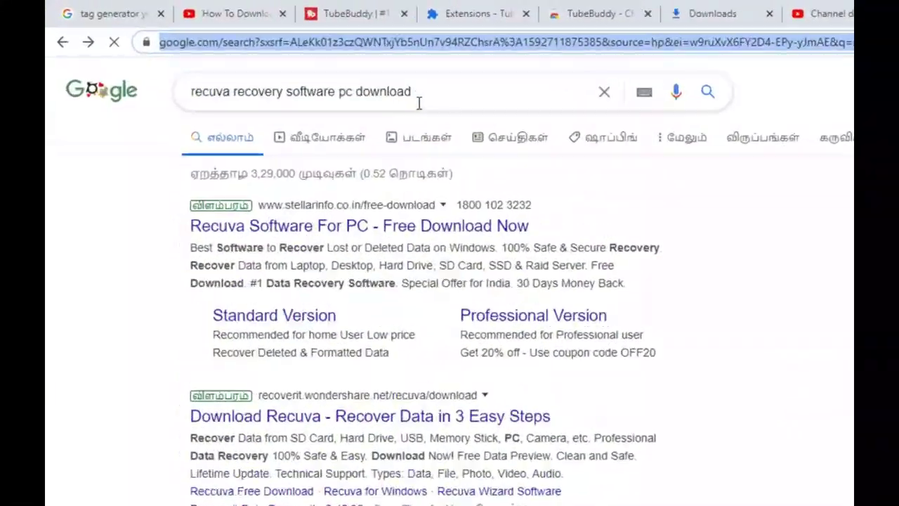
Step: Download the free Recuva installer from the CCleaner Recuva page
{"action": "left_click_drag", "start_coordinate": [300, 64], "coordinate": [144, 63]}
{"action": "scroll", "coordinate": [269, 232], "scroll_direction": "down", "scroll_amount": 2}
{"action": "left_click", "coordinate": [269, 232]}
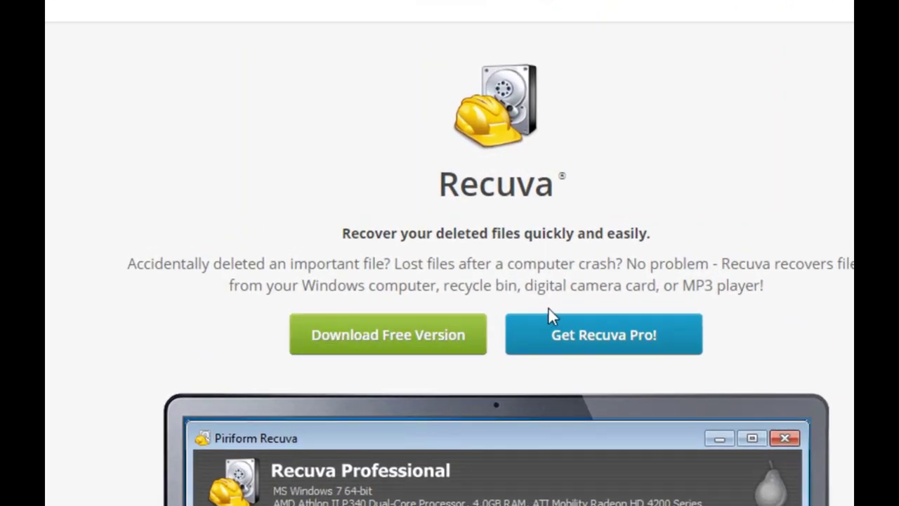
{"action": "scroll", "coordinate": [414, 277], "scroll_direction": "down", "scroll_amount": 3}
{"action": "scroll", "coordinate": [411, 263], "scroll_direction": "down", "scroll_amount": 5}
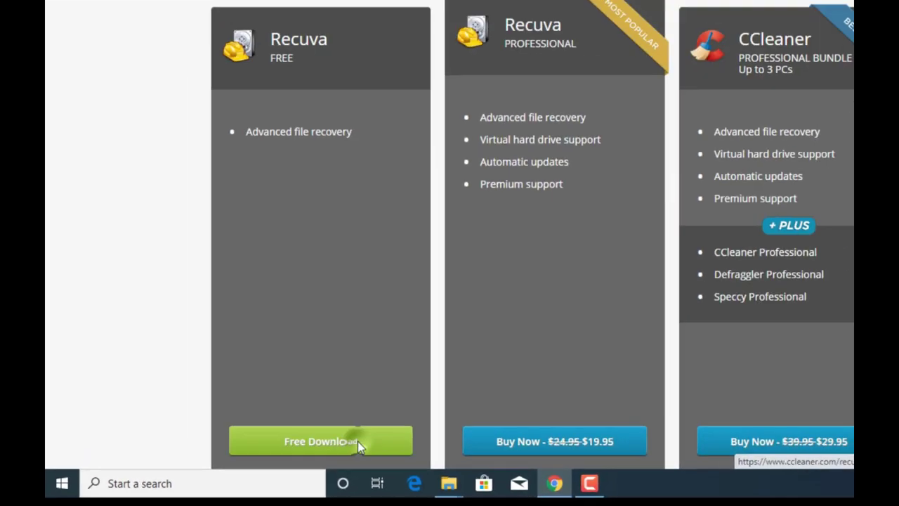
{"action": "left_click", "coordinate": [290, 463]}
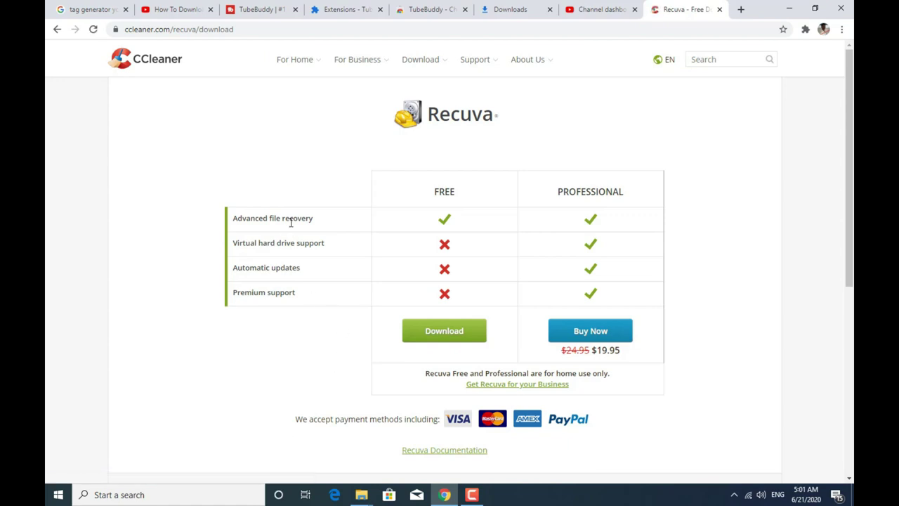
{"action": "left_click", "coordinate": [424, 331]}
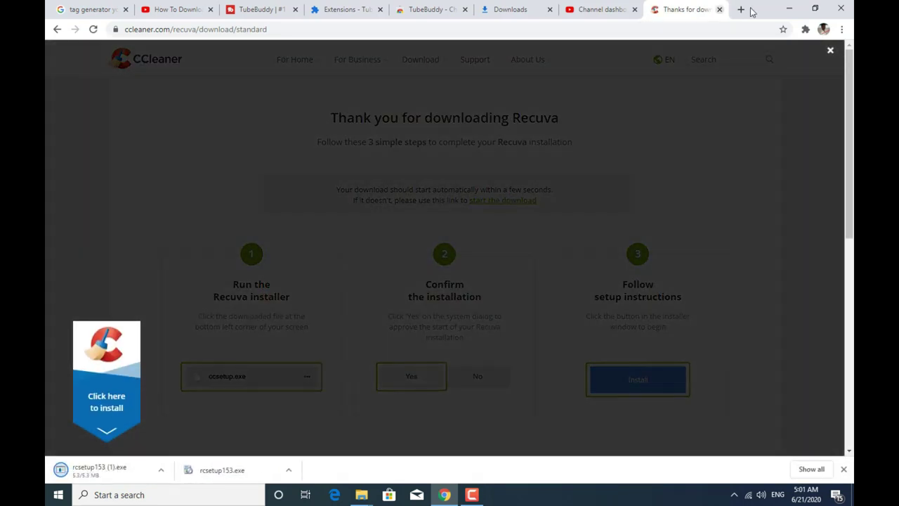
Step: Cancel the duplicate rcsetup153 (1).exe download in Chrome's Downloads list
{"action": "left_click", "coordinate": [842, 29]}
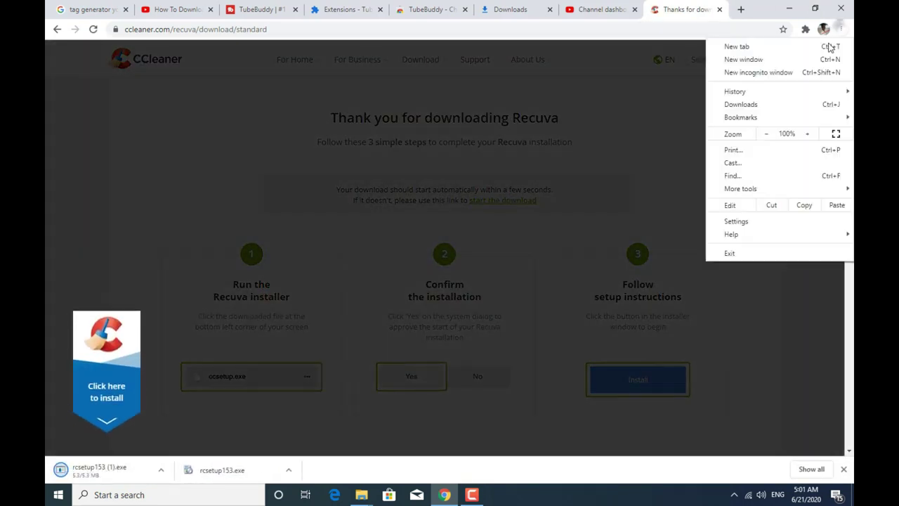
{"action": "left_click", "coordinate": [743, 105]}
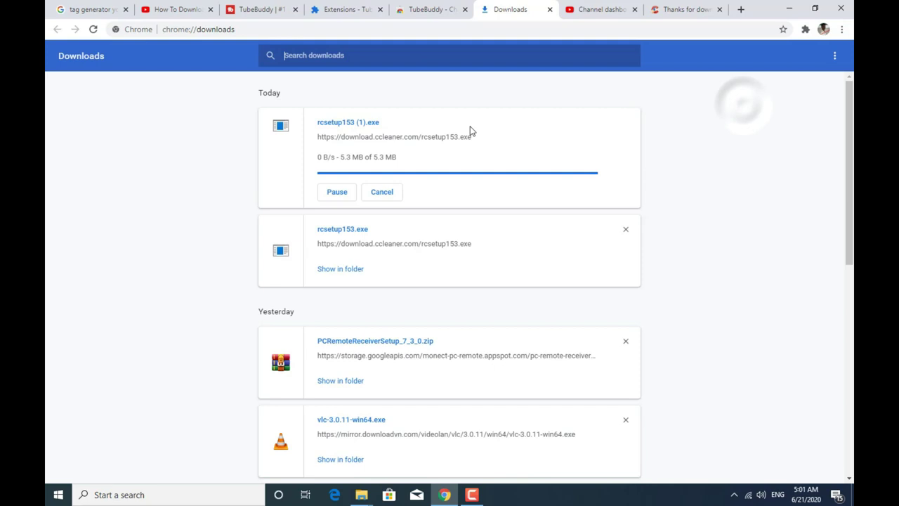
{"action": "left_click", "coordinate": [372, 195]}
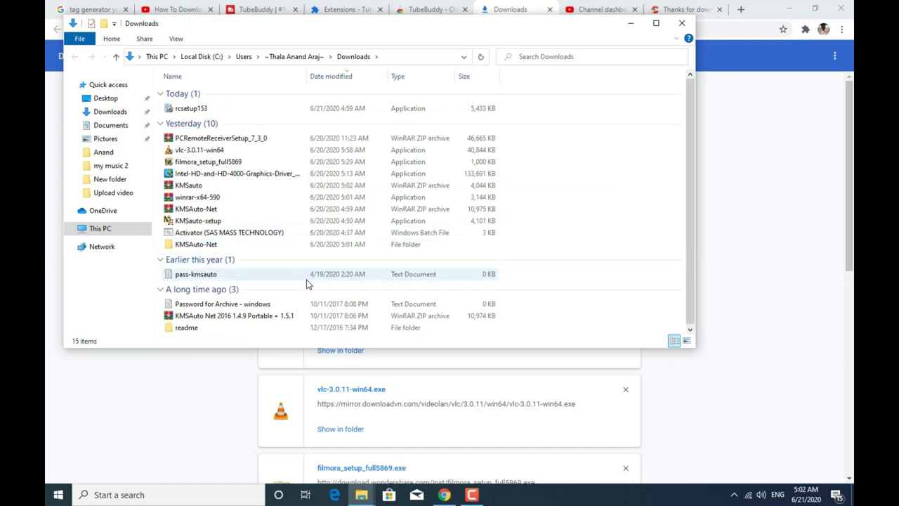
Step: Copy the rcsetup153 installer from Downloads and paste it onto the desktop
{"action": "double_click", "coordinate": [365, 109]}
{"action": "right_click", "coordinate": [365, 110]}
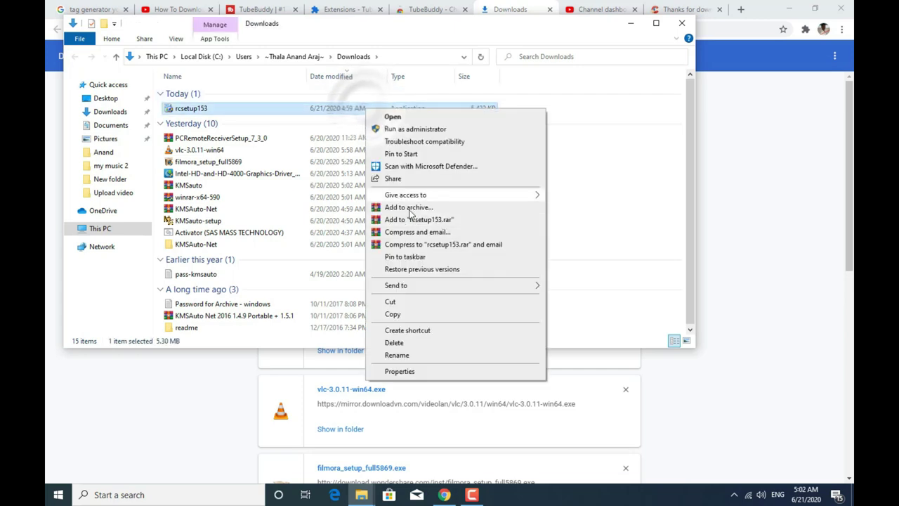
{"action": "left_click", "coordinate": [403, 314]}
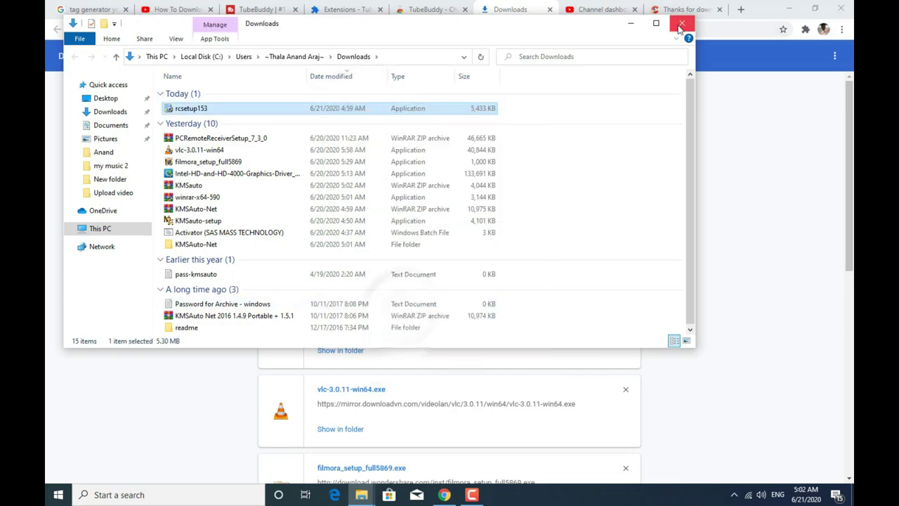
{"action": "left_click", "coordinate": [682, 23]}
{"action": "left_click", "coordinate": [789, 8]}
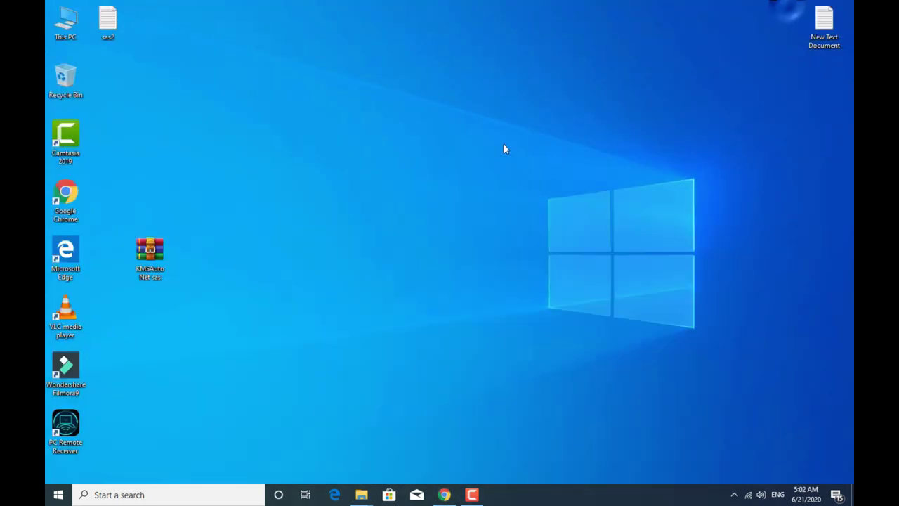
{"action": "right_click", "coordinate": [504, 145]}
{"action": "left_click", "coordinate": [527, 194]}
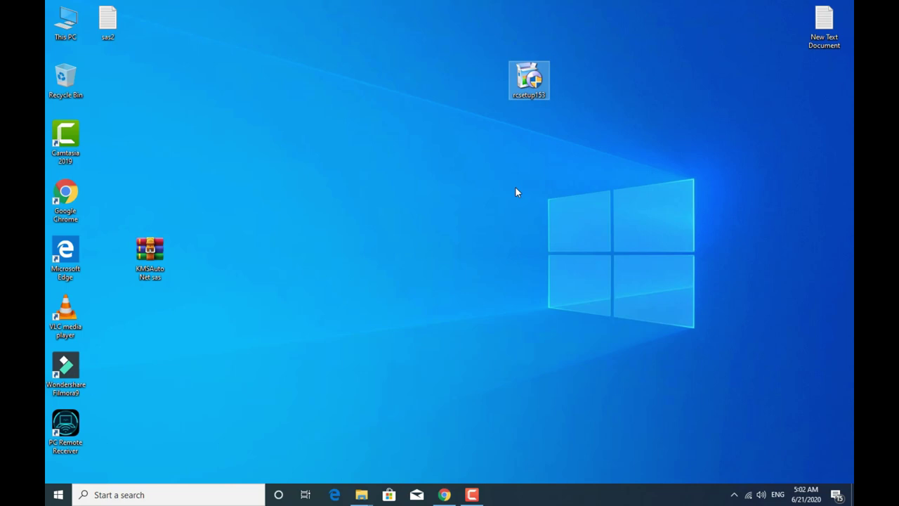
Step: Check the USB drive E: properties in This PC, then minimize the window
{"action": "double_click", "coordinate": [60, 37]}
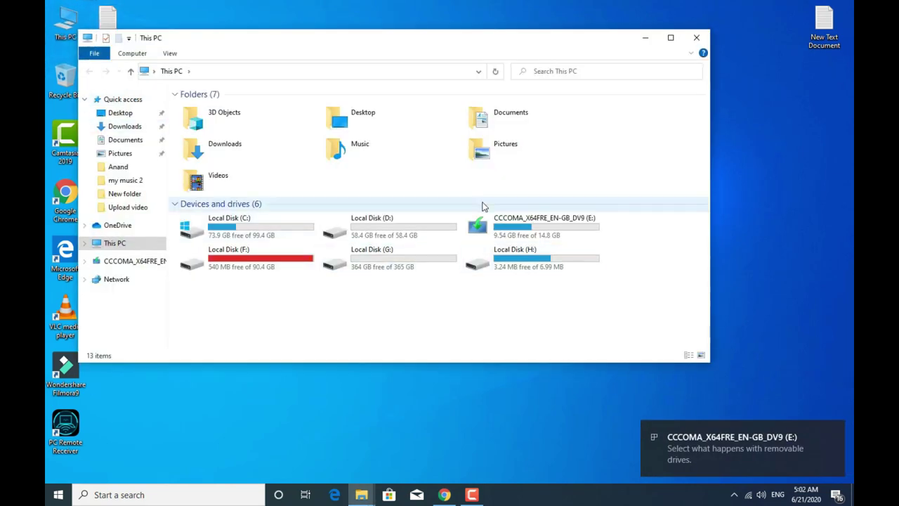
{"action": "left_click", "coordinate": [498, 234]}
{"action": "right_click", "coordinate": [498, 234]}
{"action": "left_click", "coordinate": [524, 473]}
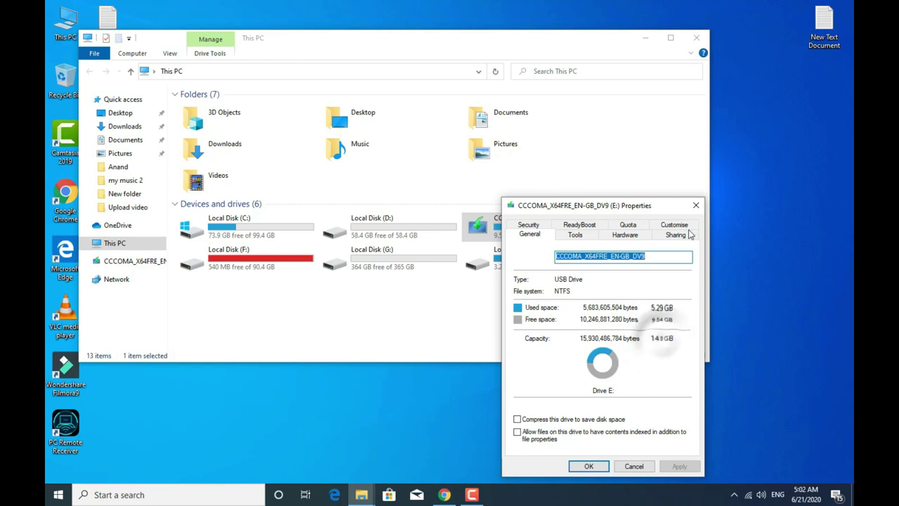
{"action": "left_click", "coordinate": [696, 205]}
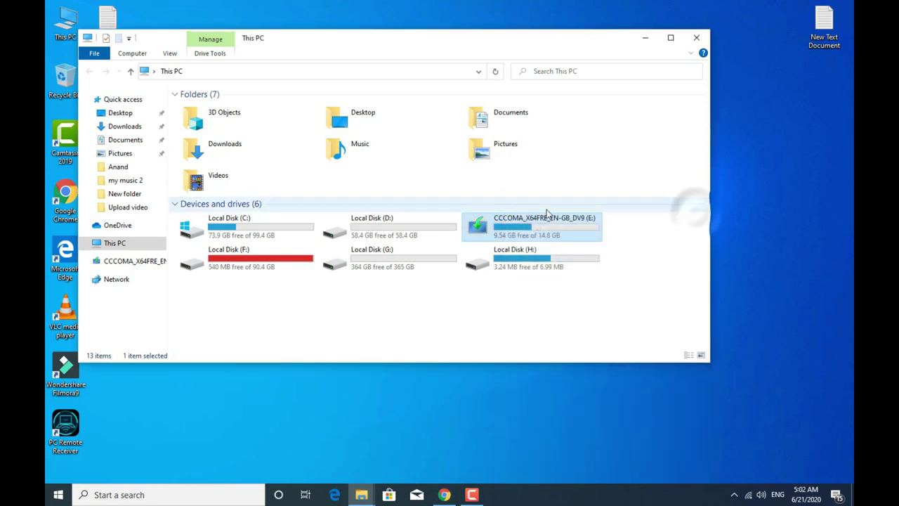
{"action": "left_click", "coordinate": [647, 38]}
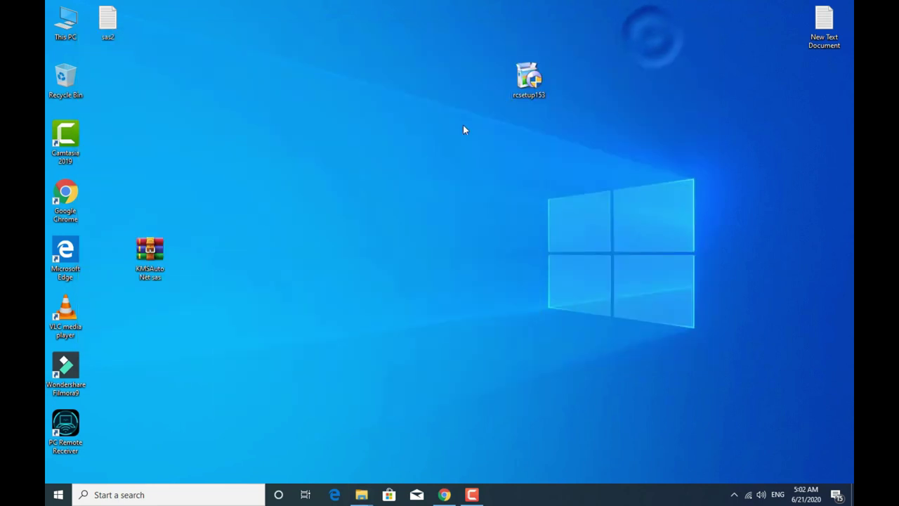
Step: Run rcsetup153 as administrator, install Recuva 1.53 in English, and launch it, closing the release notes
{"action": "right_click", "coordinate": [528, 90]}
{"action": "left_click", "coordinate": [563, 112]}
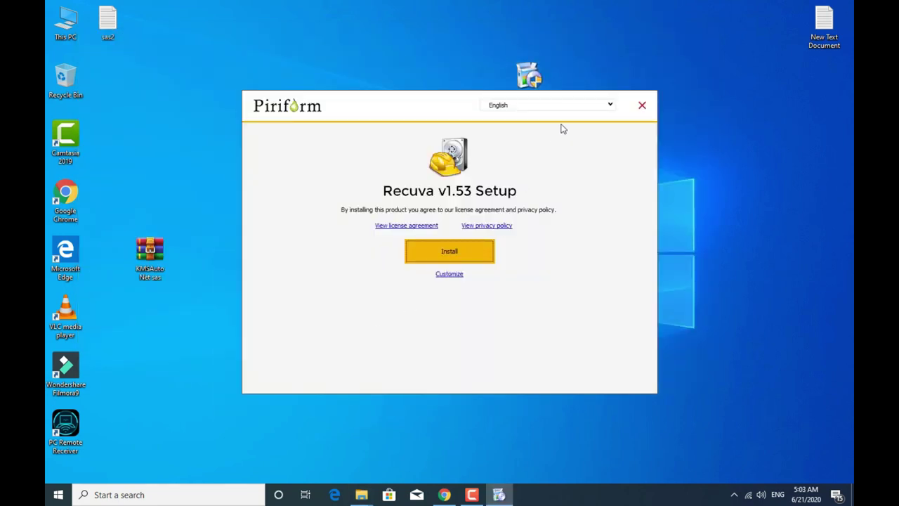
{"action": "left_click", "coordinate": [608, 105]}
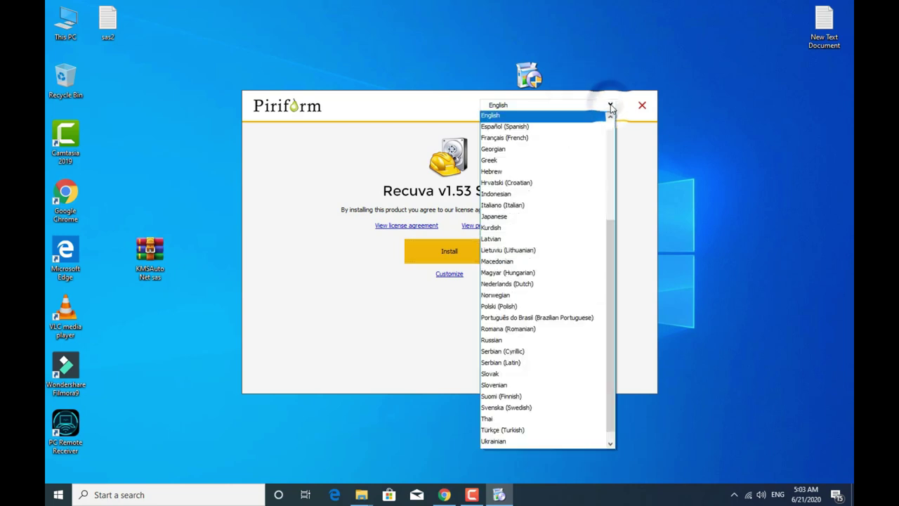
{"action": "left_click", "coordinate": [610, 105]}
{"action": "left_click", "coordinate": [464, 250]}
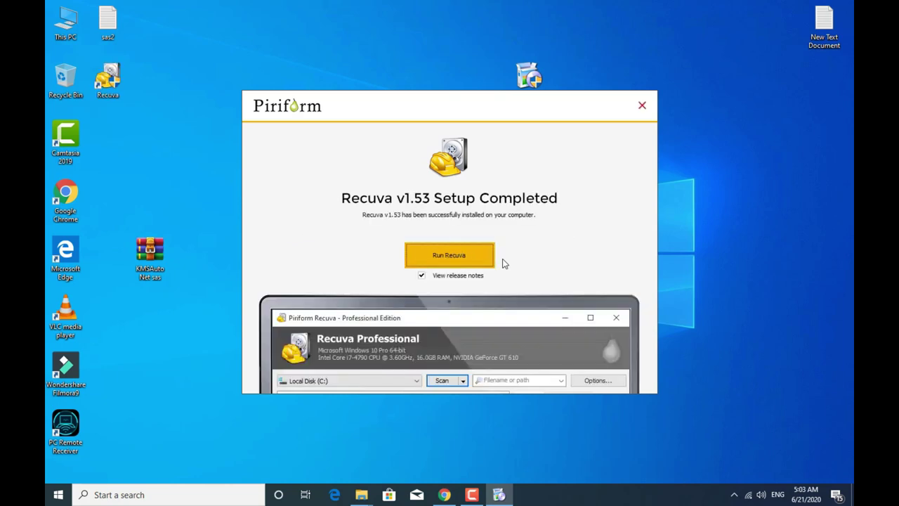
{"action": "left_click", "coordinate": [432, 258]}
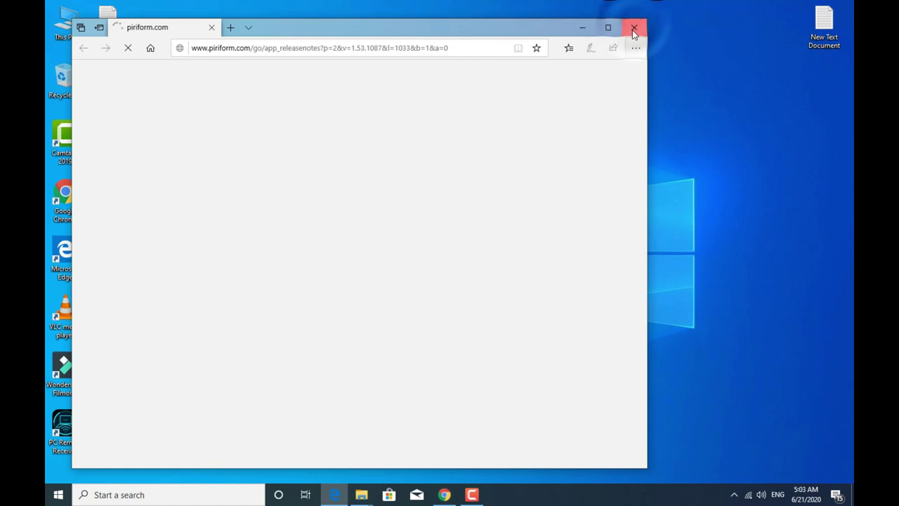
{"action": "left_click", "coordinate": [630, 29]}
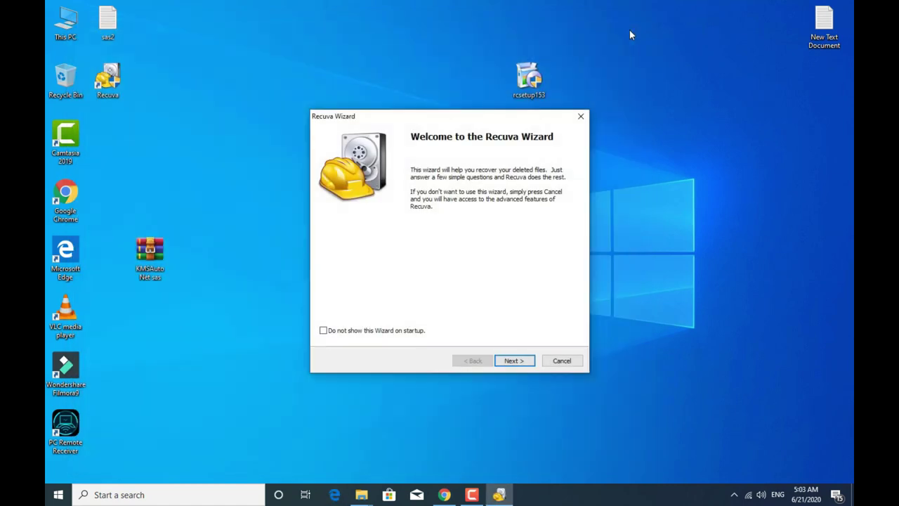
Step: Choose Pictures as the file type and the E: drive as the specific search location
{"action": "left_click", "coordinate": [530, 362]}
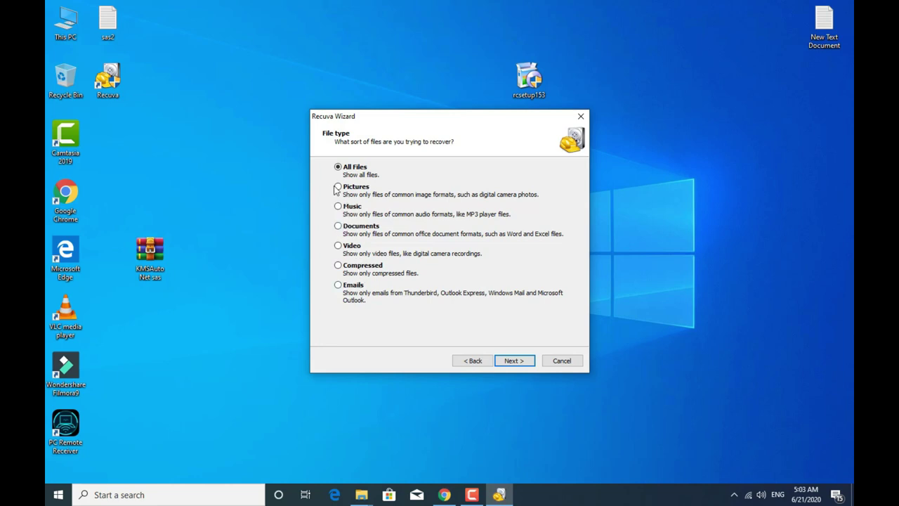
{"action": "left_click", "coordinate": [513, 360]}
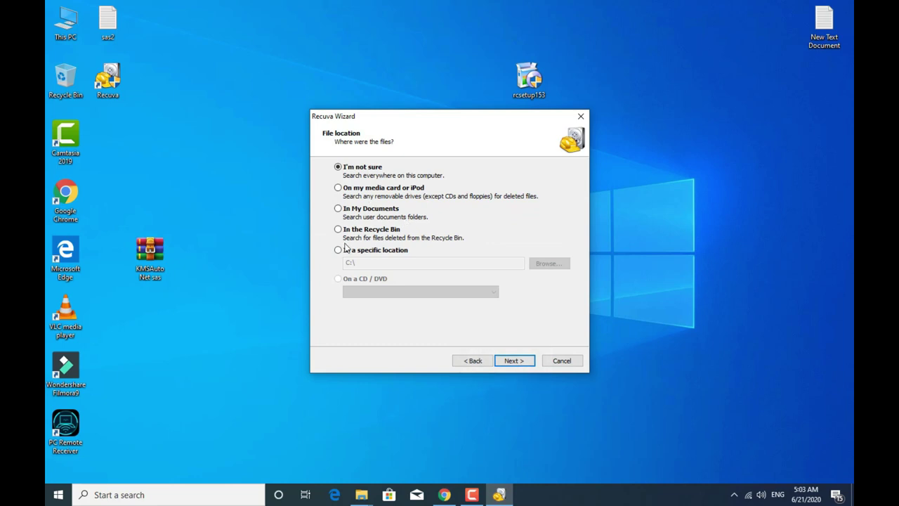
{"action": "left_click", "coordinate": [339, 252]}
{"action": "left_click", "coordinate": [541, 262]}
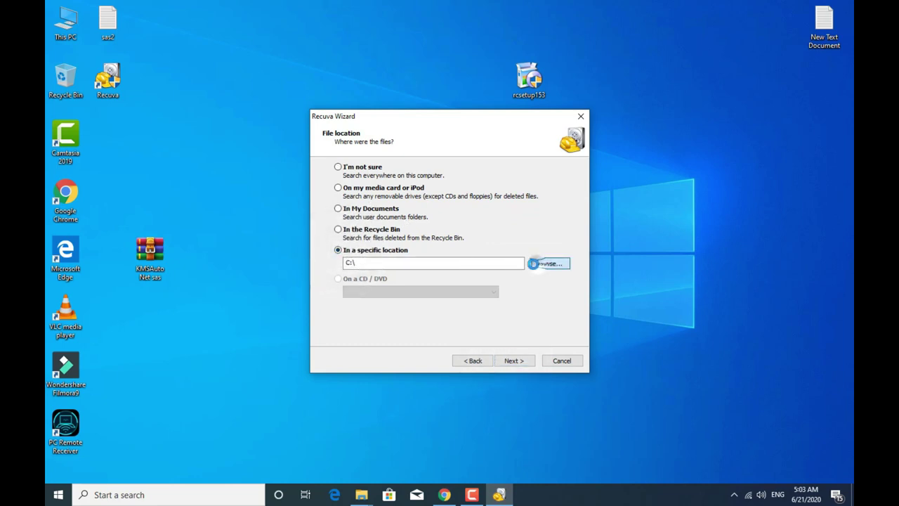
{"action": "scroll", "coordinate": [412, 239], "scroll_direction": "down", "scroll_amount": 3}
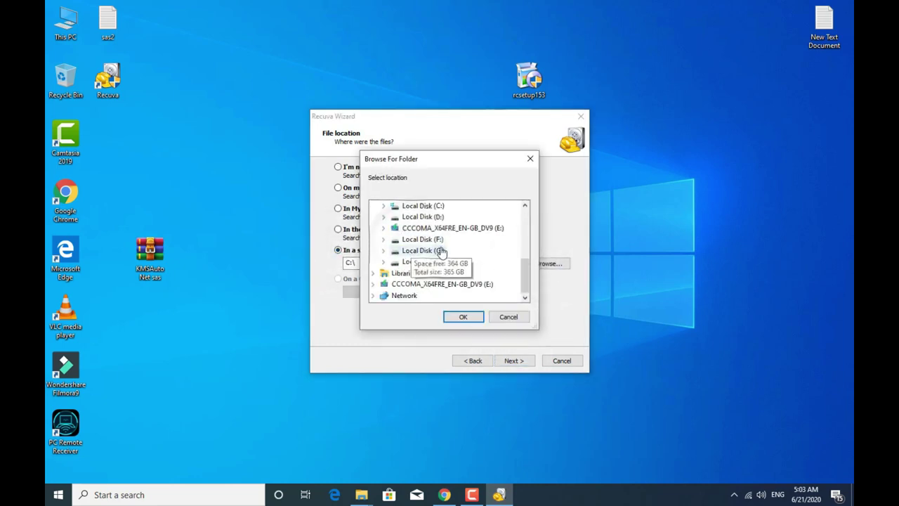
{"action": "left_click", "coordinate": [452, 229]}
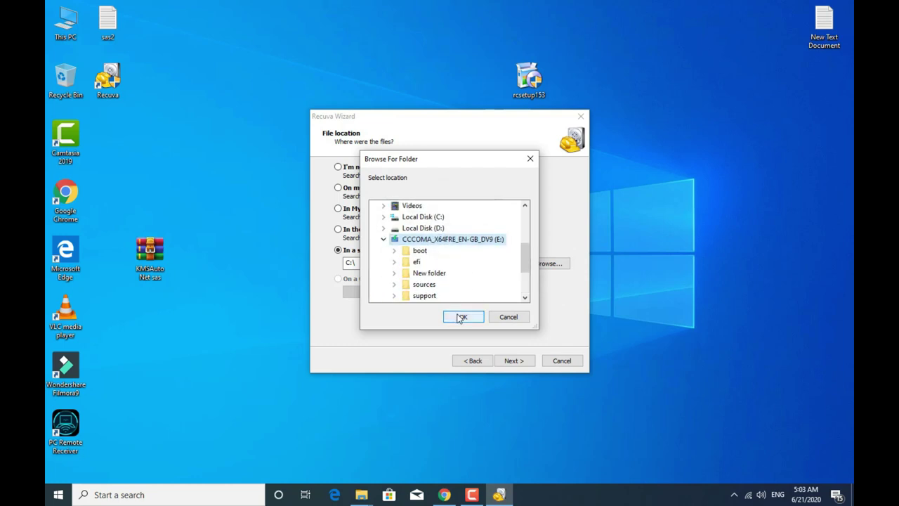
{"action": "left_click", "coordinate": [460, 319]}
{"action": "left_click", "coordinate": [511, 361]}
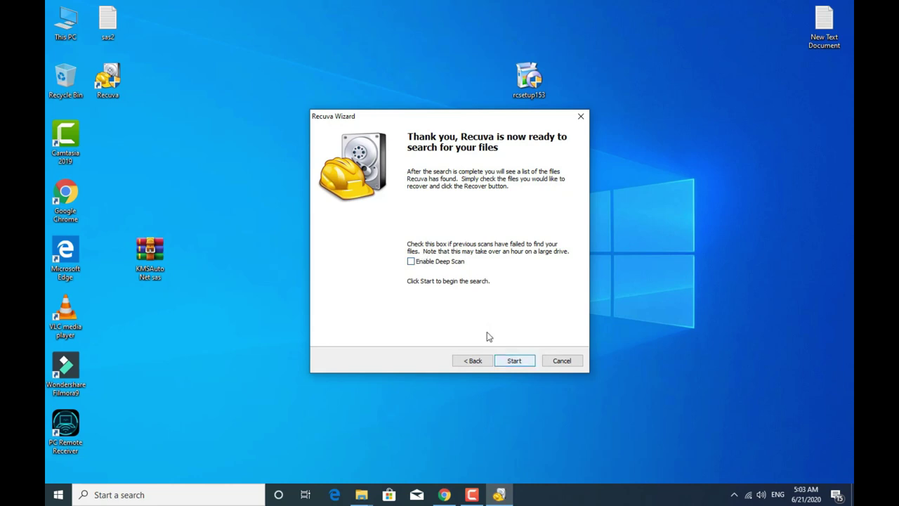
Step: Scan drive E:, refresh the desktop while waiting, and maximize the results window showing 44 pictures
{"action": "left_click", "coordinate": [512, 362]}
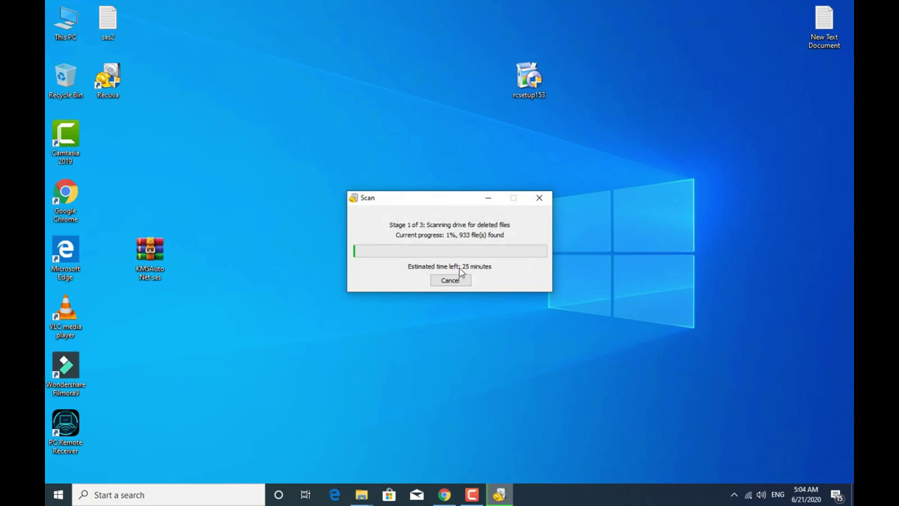
{"action": "right_click", "coordinate": [663, 251]}
{"action": "left_click", "coordinate": [685, 295]}
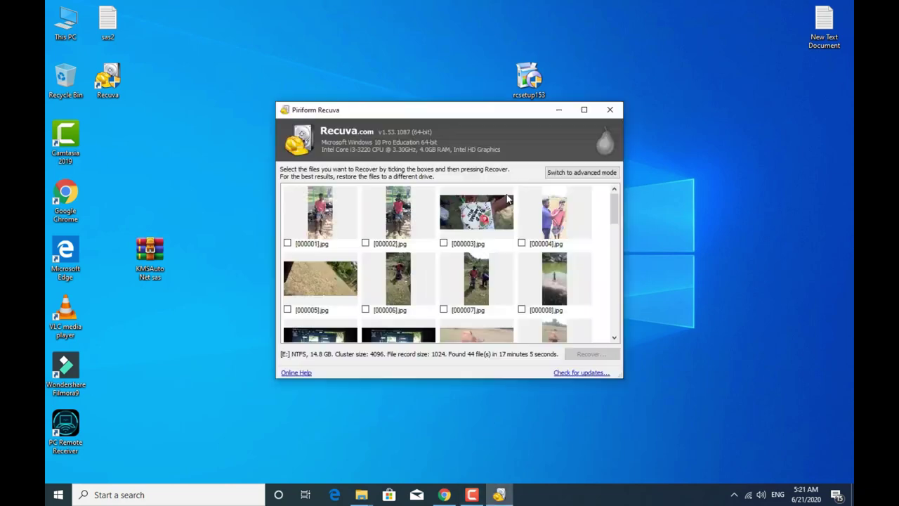
{"action": "left_click", "coordinate": [586, 110]}
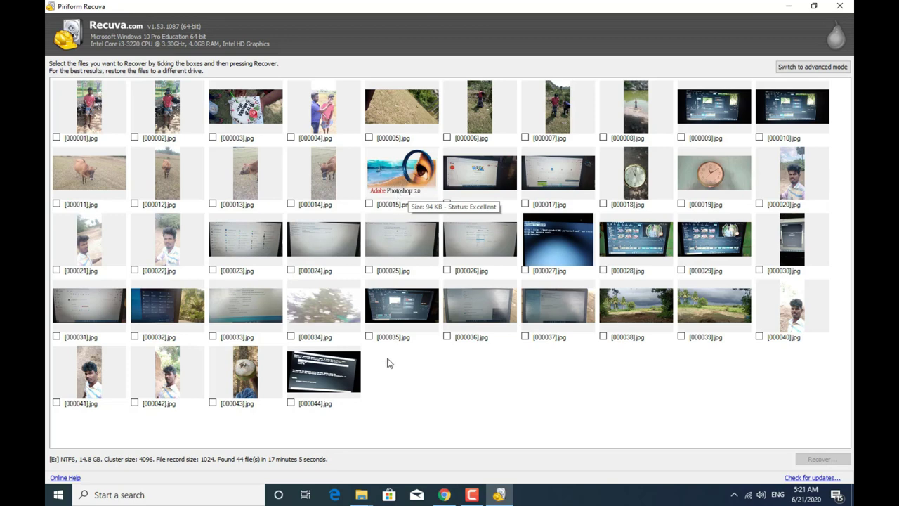
Step: Open E:\New folder\New folder and view image 20200101_205107 in Photos
{"action": "mouse_move", "coordinate": [361, 495]}
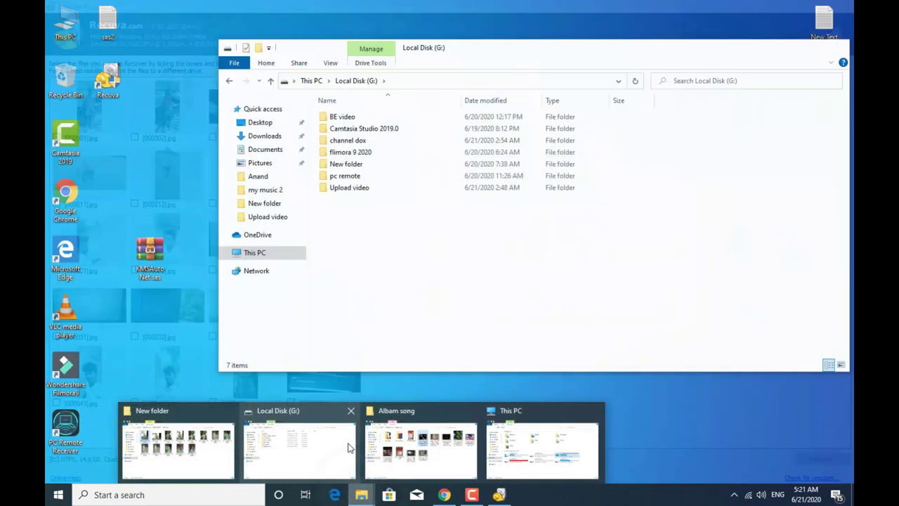
{"action": "left_click", "coordinate": [344, 447]}
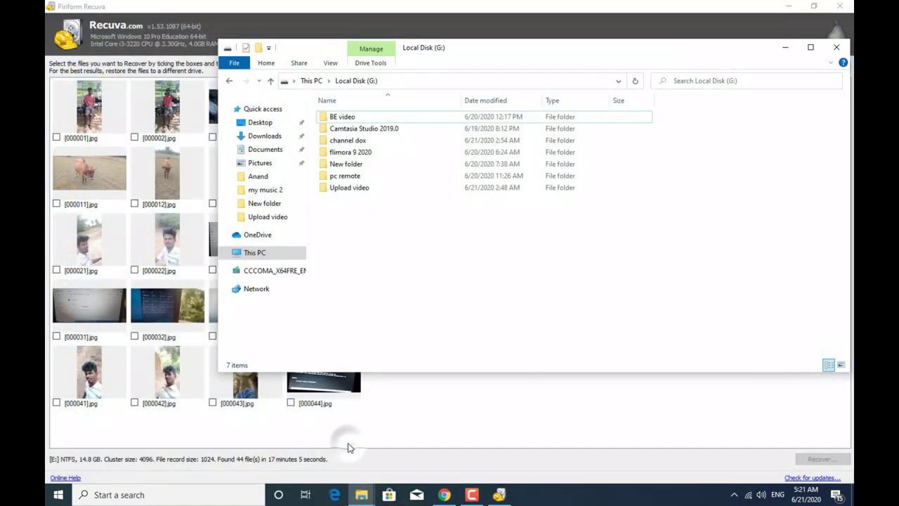
{"action": "left_click", "coordinate": [274, 270]}
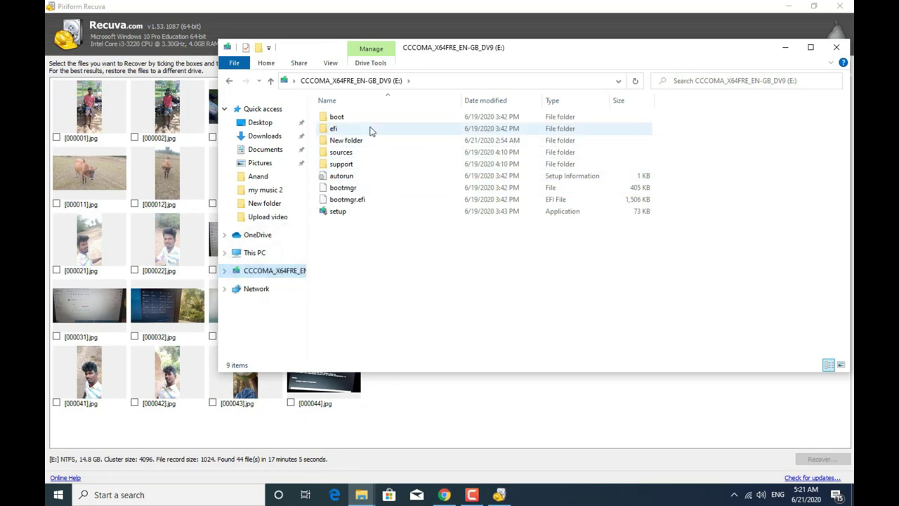
{"action": "double_click", "coordinate": [351, 140]}
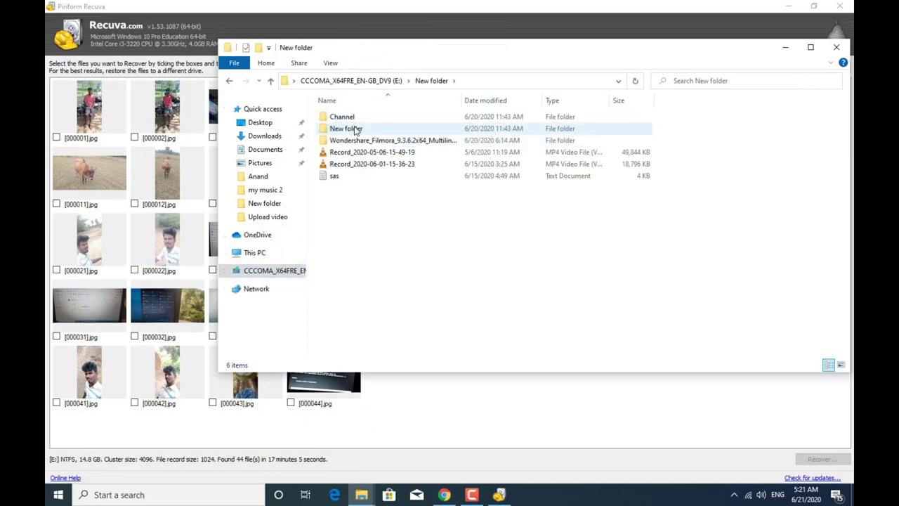
{"action": "double_click", "coordinate": [355, 130]}
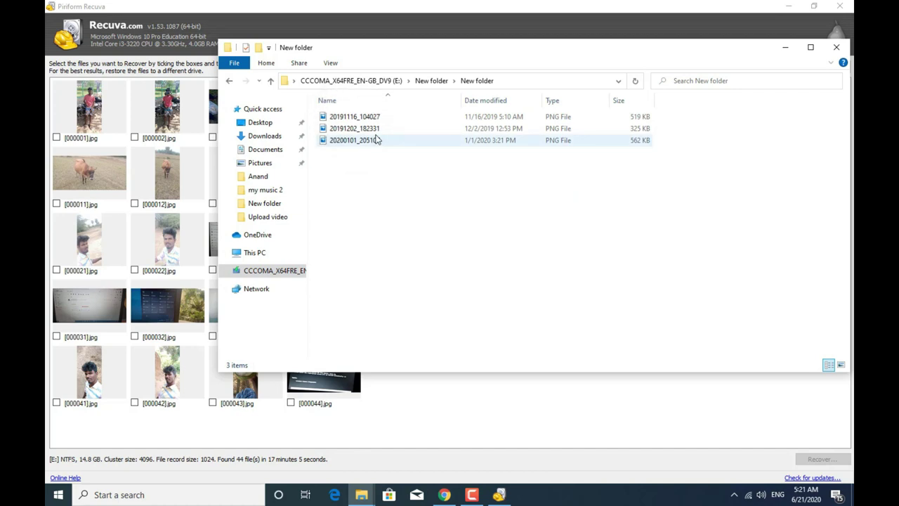
{"action": "left_click", "coordinate": [375, 141]}
{"action": "right_click", "coordinate": [392, 147]}
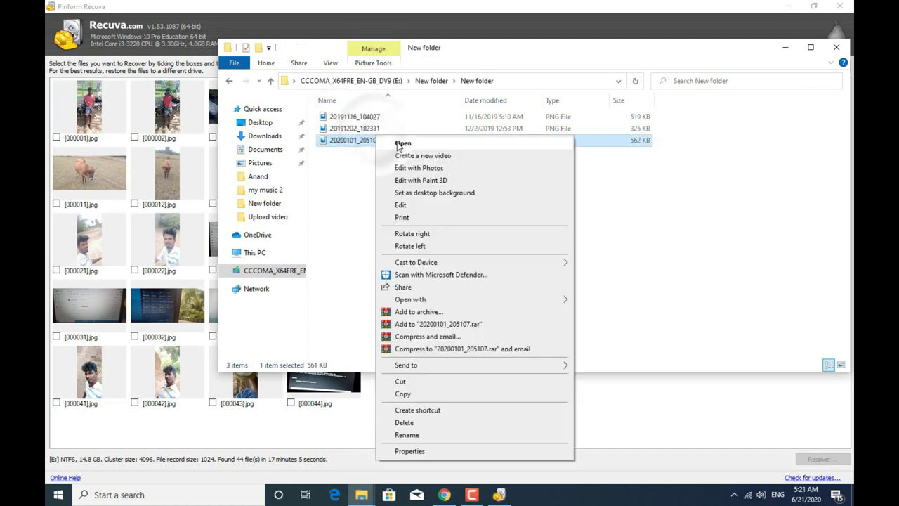
{"action": "left_click", "coordinate": [397, 144]}
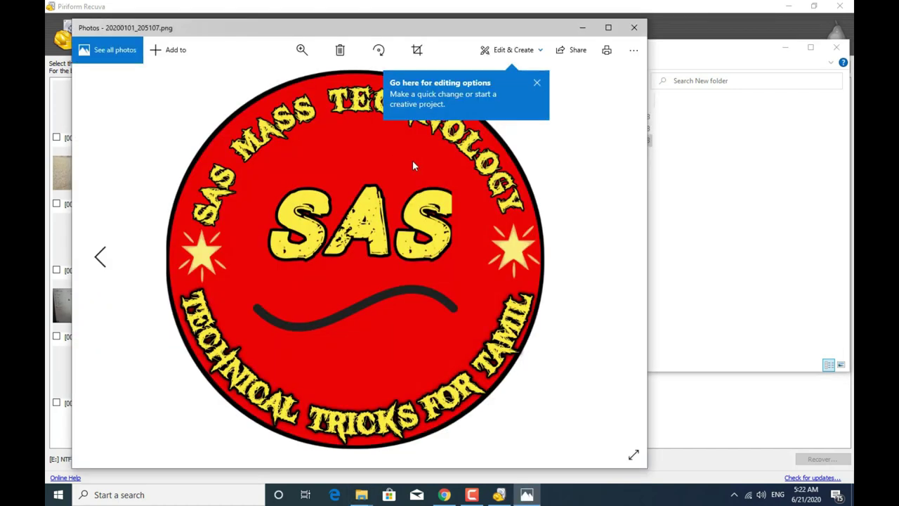
Step: View another image, close Photos, browse the Channel folder, and return to the E: root
{"action": "key", "text": "Left"}
{"action": "key", "text": "Left"}
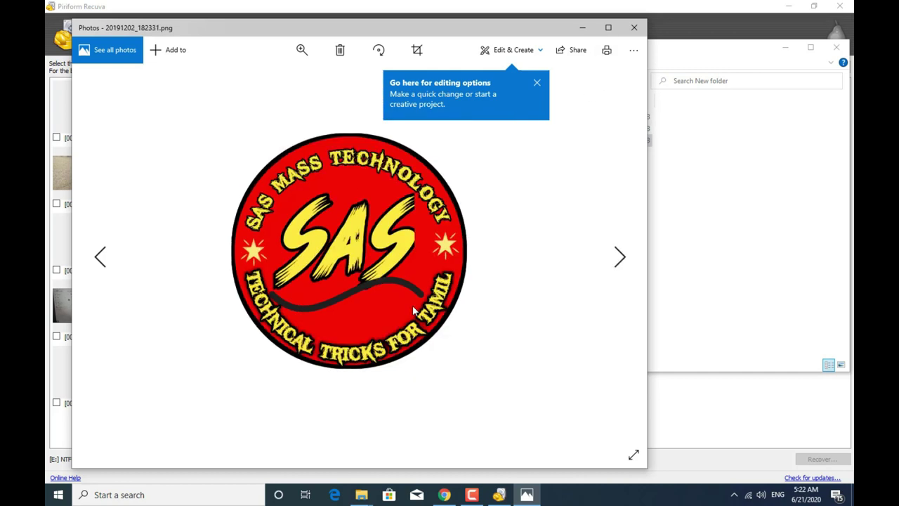
{"action": "left_click", "coordinate": [634, 28]}
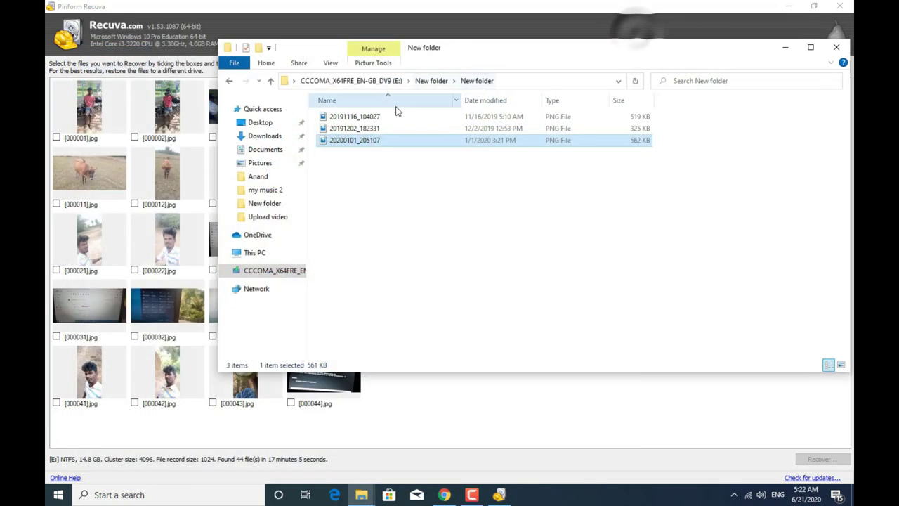
{"action": "left_click", "coordinate": [229, 82]}
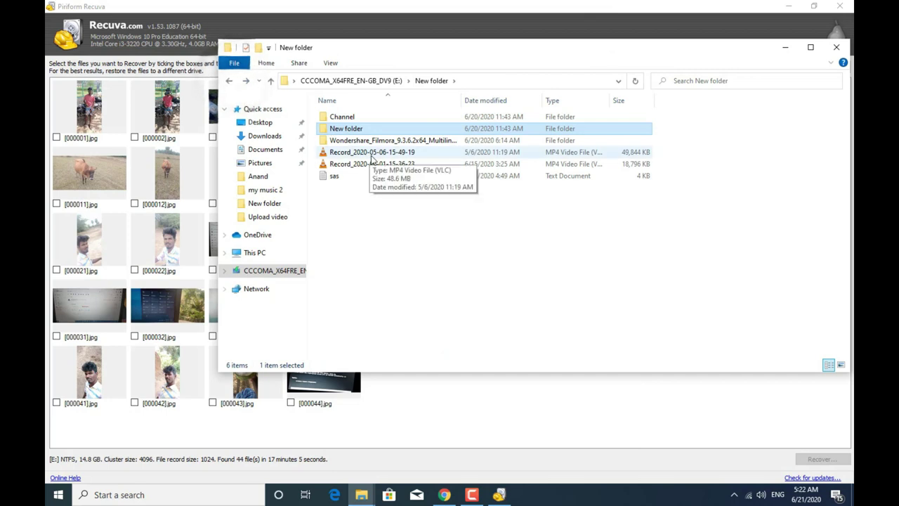
{"action": "double_click", "coordinate": [363, 118]}
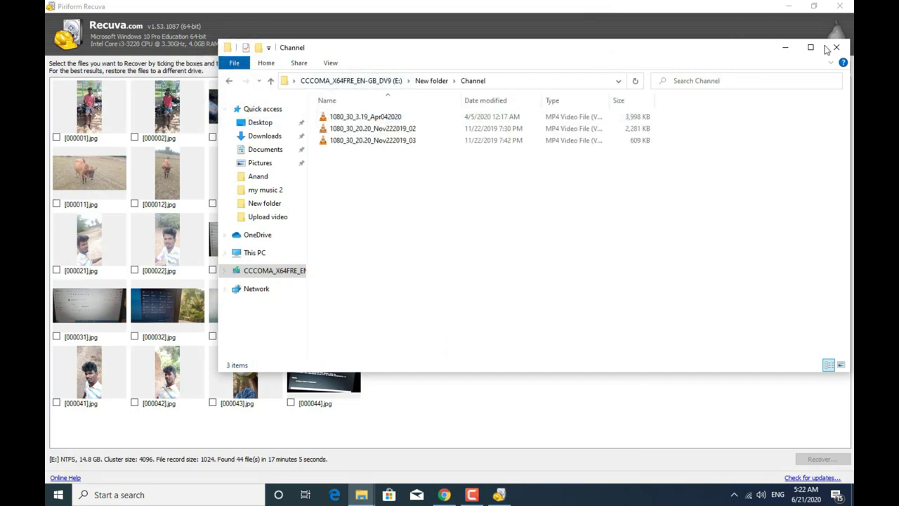
{"action": "left_click", "coordinate": [231, 81]}
{"action": "left_click", "coordinate": [232, 81]}
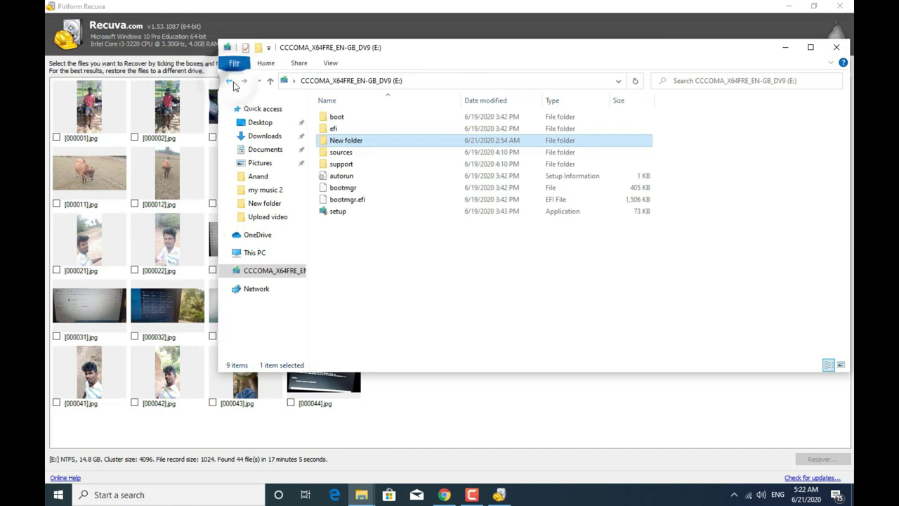
Step: Close File Explorer and tick 000041.jpg and 000042.jpg for recovery in Recuva
{"action": "left_click", "coordinate": [837, 48]}
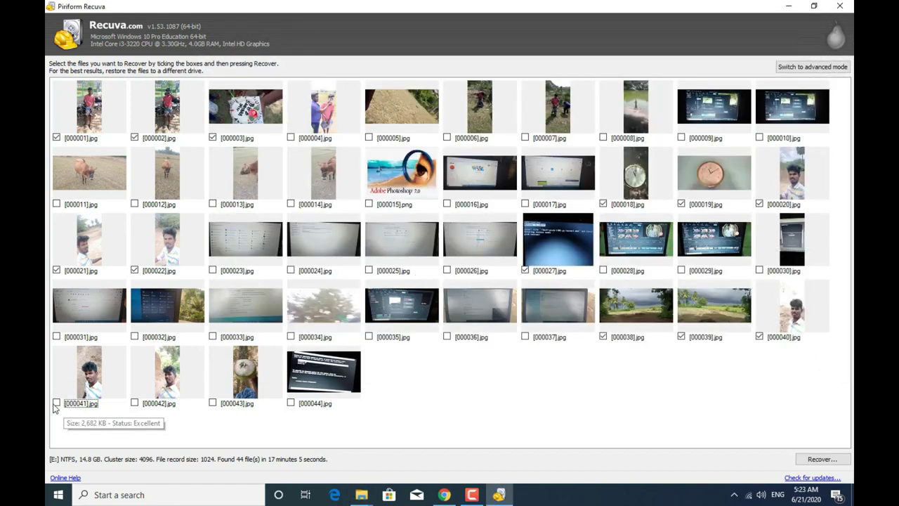
{"action": "left_click", "coordinate": [56, 403]}
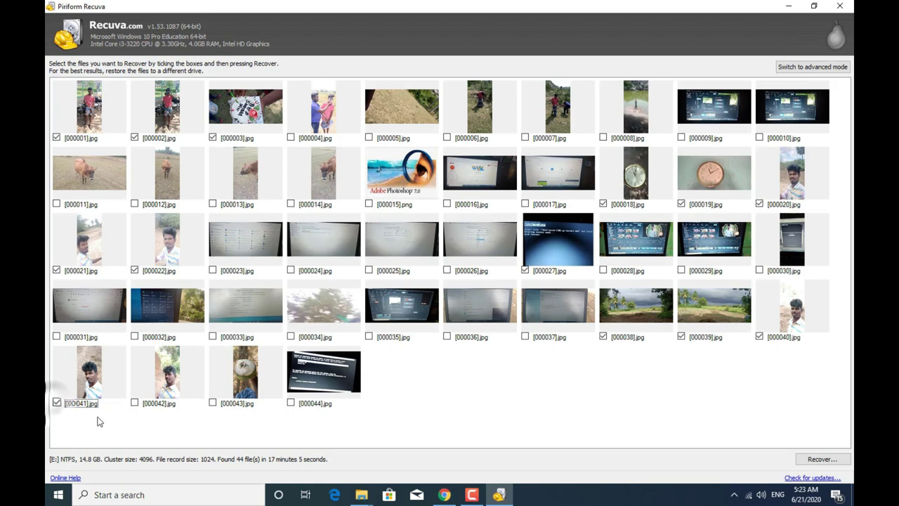
{"action": "left_click", "coordinate": [132, 402]}
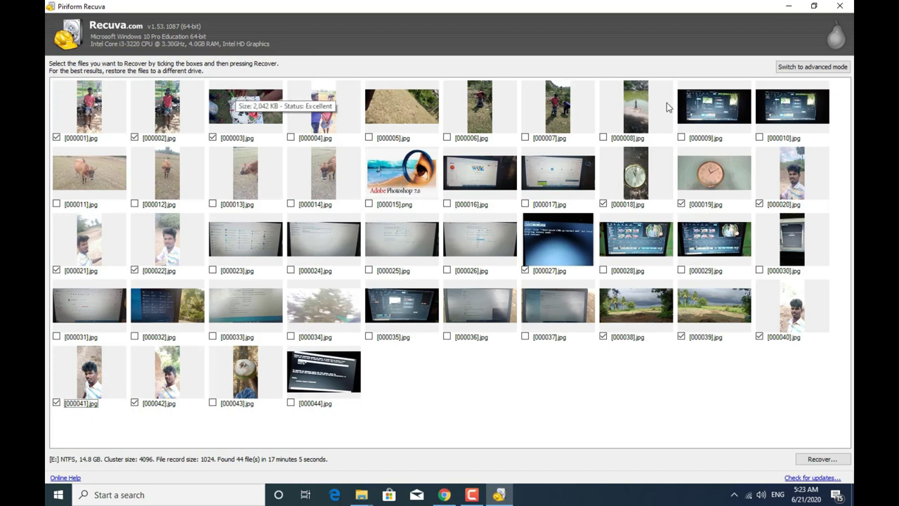
Step: Recover the 14 ticked pictures to New folder on G: and dismiss the 5.56-second completion summary
{"action": "left_click", "coordinate": [819, 458]}
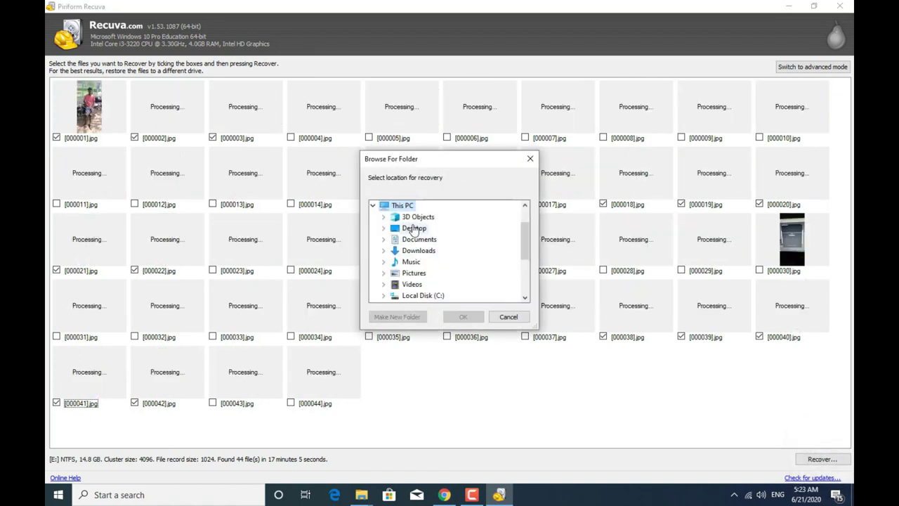
{"action": "left_click", "coordinate": [422, 295]}
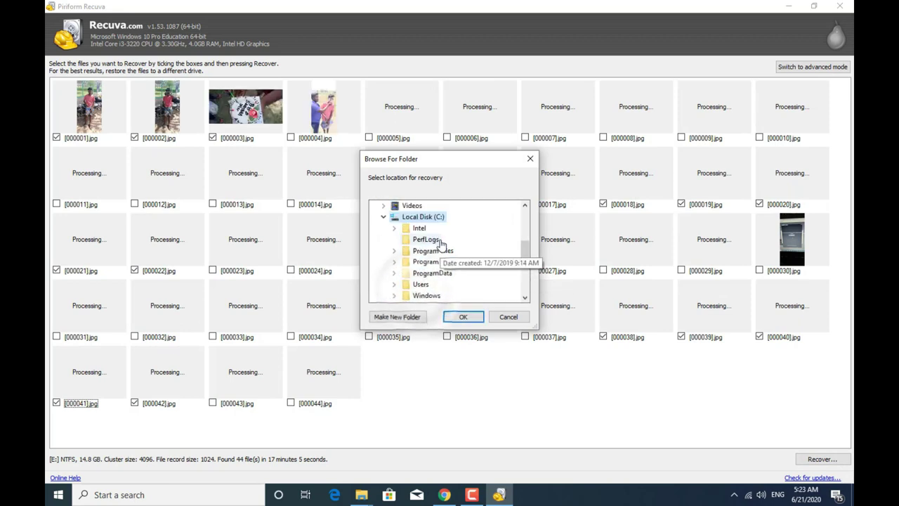
{"action": "scroll", "coordinate": [446, 250], "scroll_direction": "down", "scroll_amount": 2}
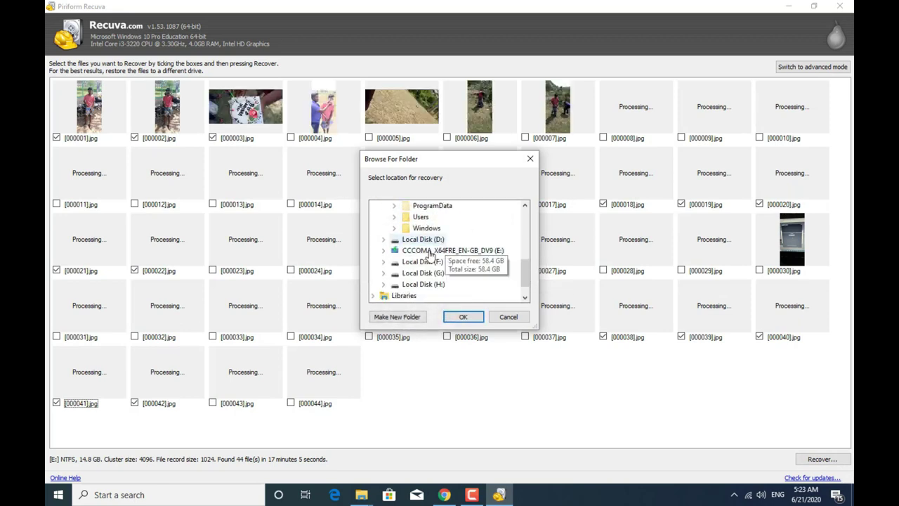
{"action": "left_click", "coordinate": [428, 264]}
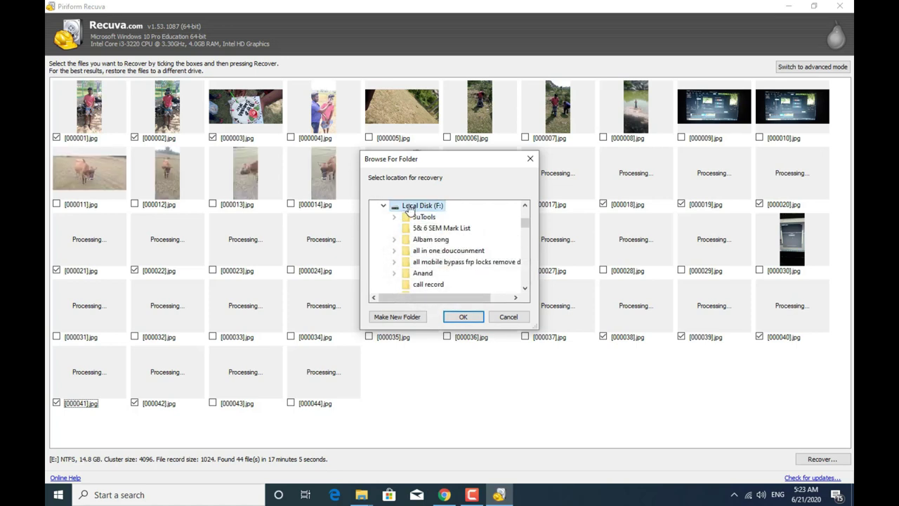
{"action": "scroll", "coordinate": [449, 243], "scroll_direction": "down", "scroll_amount": 3}
{"action": "scroll", "coordinate": [450, 243], "scroll_direction": "down", "scroll_amount": 10}
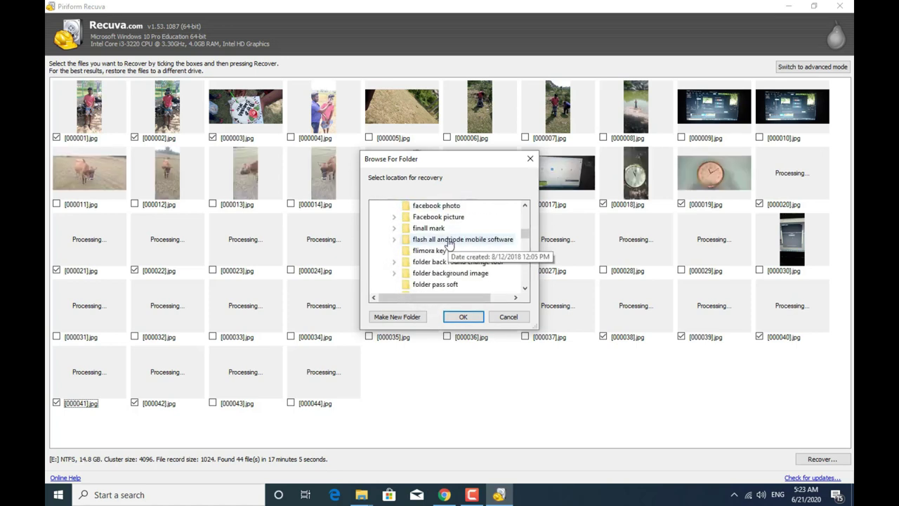
{"action": "scroll", "coordinate": [448, 243], "scroll_direction": "down", "scroll_amount": 8}
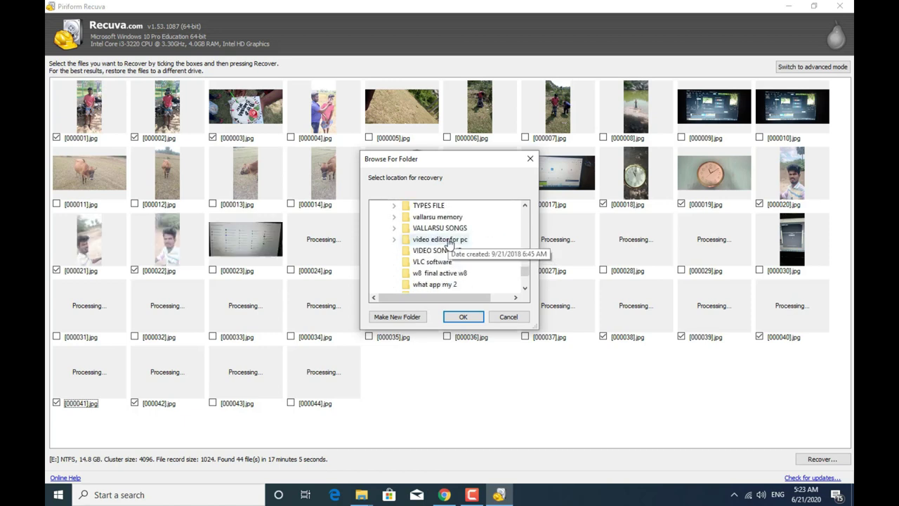
{"action": "double_click", "coordinate": [432, 239]}
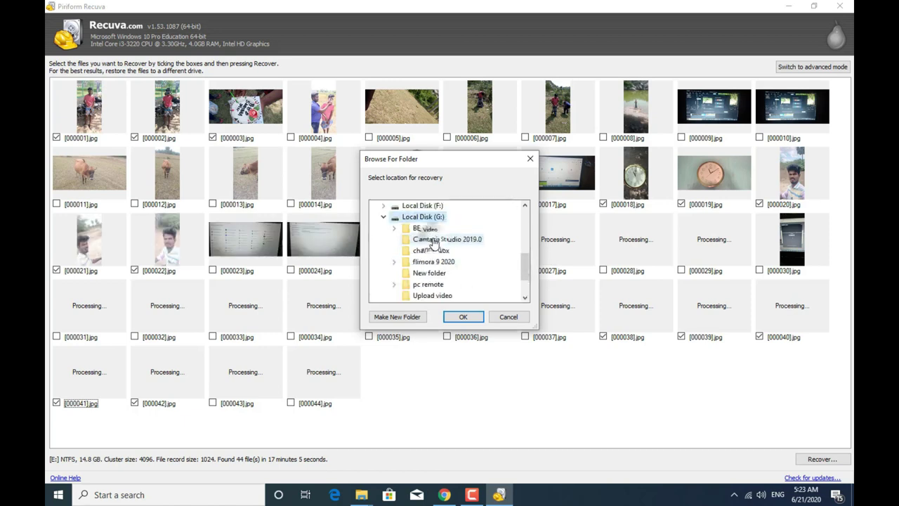
{"action": "scroll", "coordinate": [439, 245], "scroll_direction": "down", "scroll_amount": 1}
{"action": "left_click", "coordinate": [443, 242]}
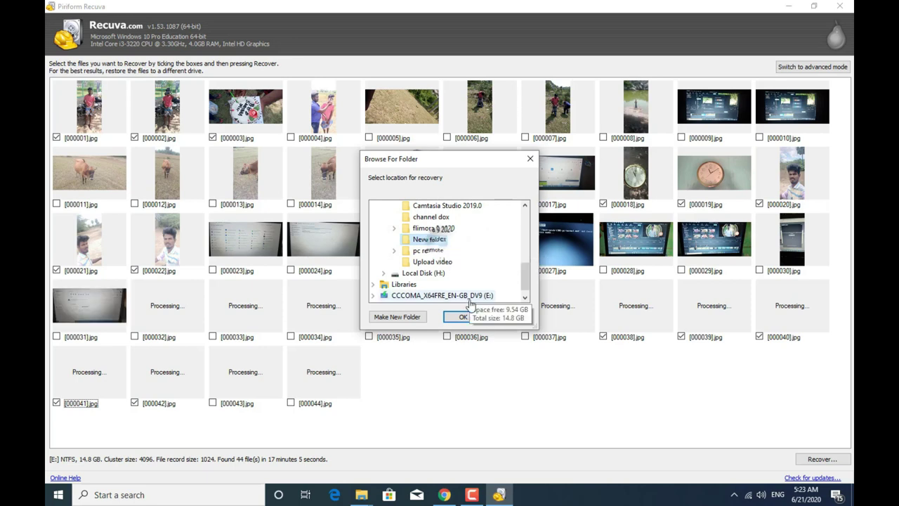
{"action": "left_click", "coordinate": [462, 316]}
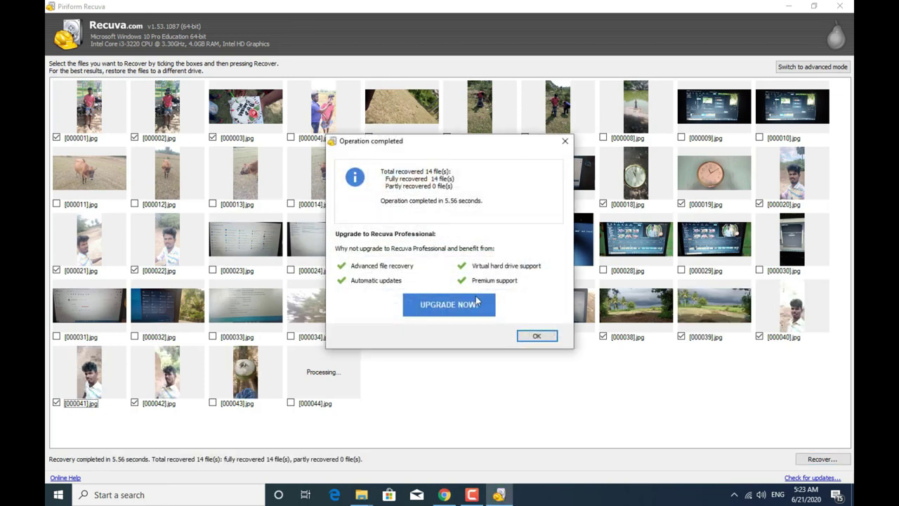
{"action": "left_click", "coordinate": [537, 336]}
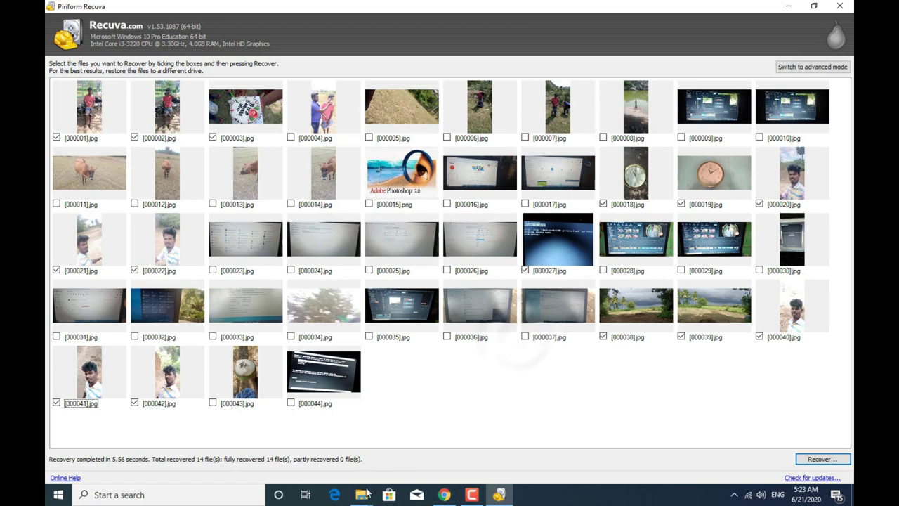
Step: Open G:\New folder in File Explorer and view recovered image 000003.jpg in Photos
{"action": "left_click", "coordinate": [482, 449]}
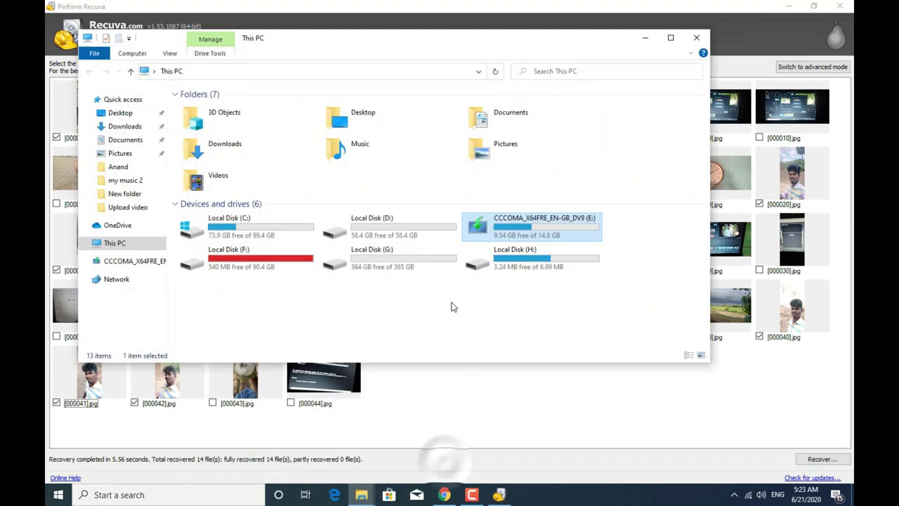
{"action": "double_click", "coordinate": [431, 261]}
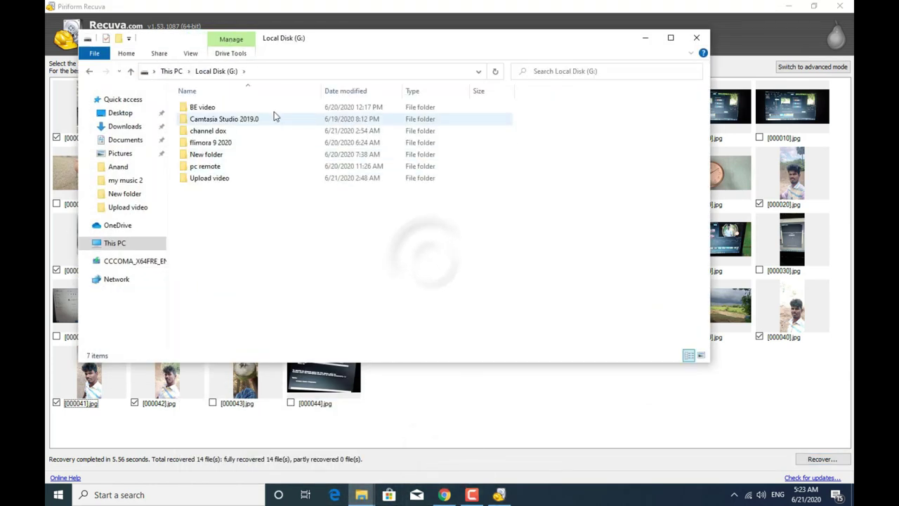
{"action": "double_click", "coordinate": [254, 157]}
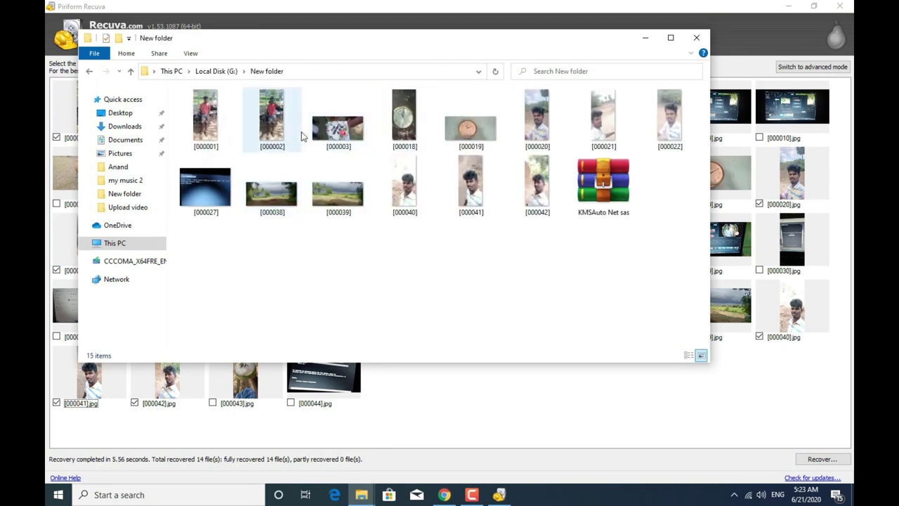
{"action": "double_click", "coordinate": [333, 129]}
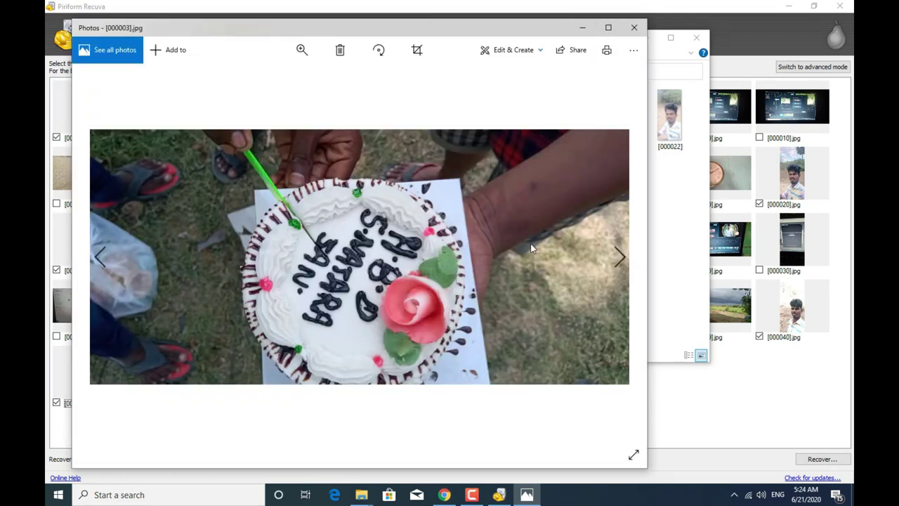
Step: Step through five more recovered images up to 000039.jpg, then close Photos and New folder
{"action": "key", "text": "Right"}
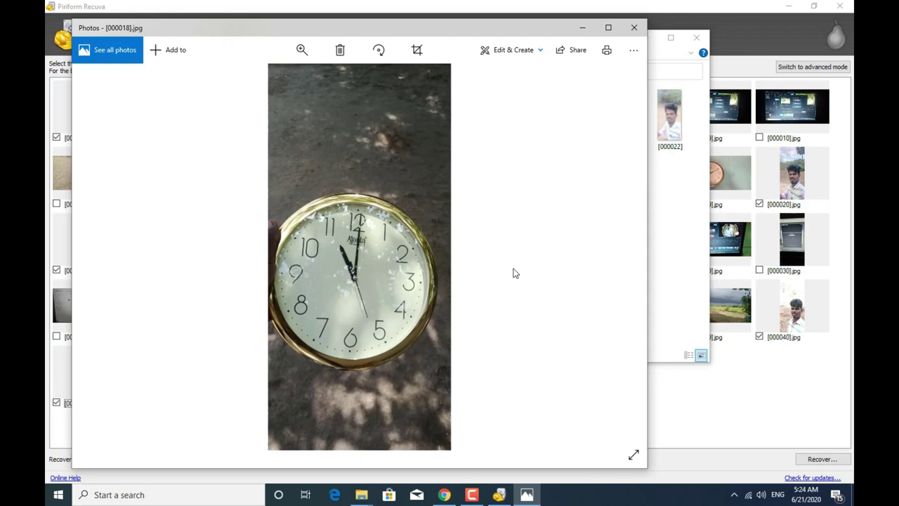
{"action": "key", "text": "Right"}
{"action": "key", "text": "Right"}
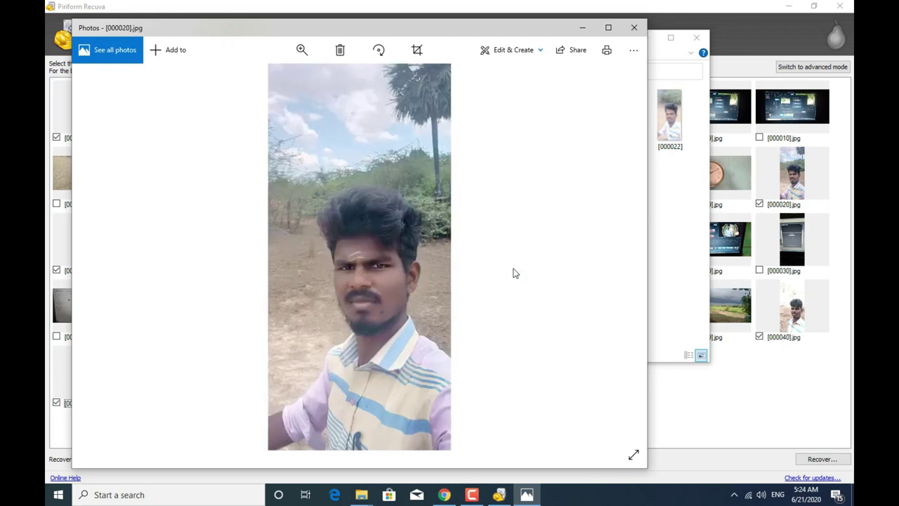
{"action": "key", "text": "Right"}
{"action": "key", "text": "Right"}
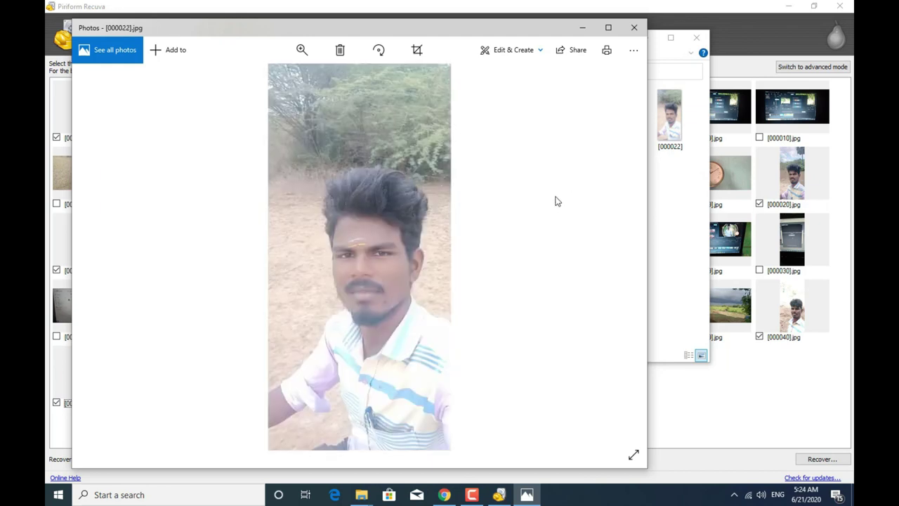
{"action": "key", "text": "Right"}
{"action": "key", "text": "Right"}
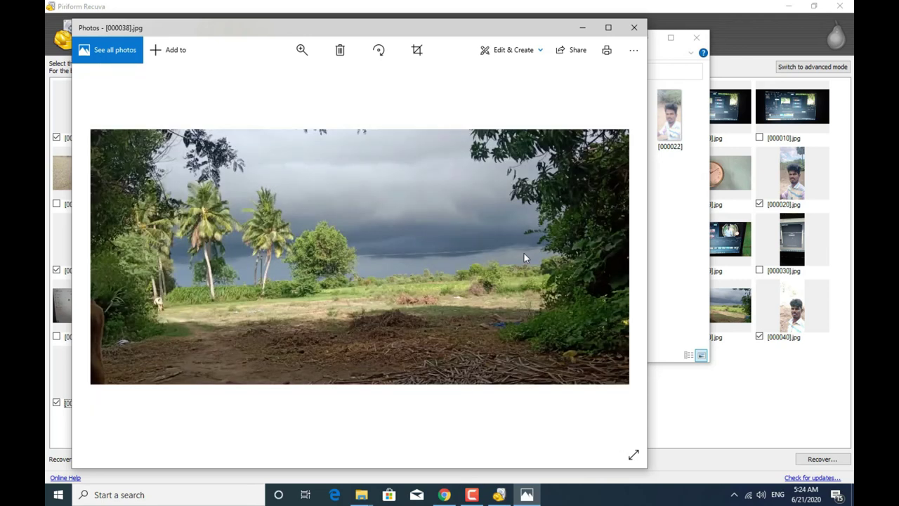
{"action": "key", "text": "Right"}
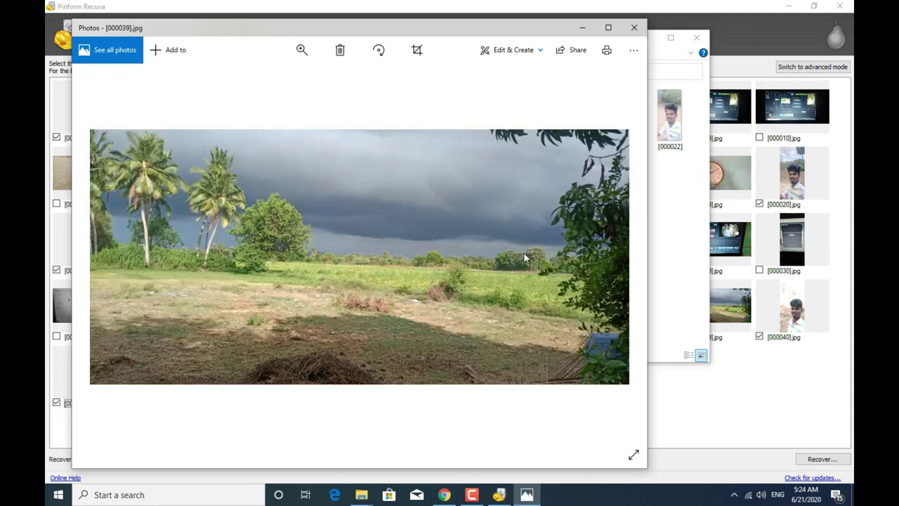
{"action": "left_click", "coordinate": [639, 30]}
{"action": "left_click", "coordinate": [696, 37]}
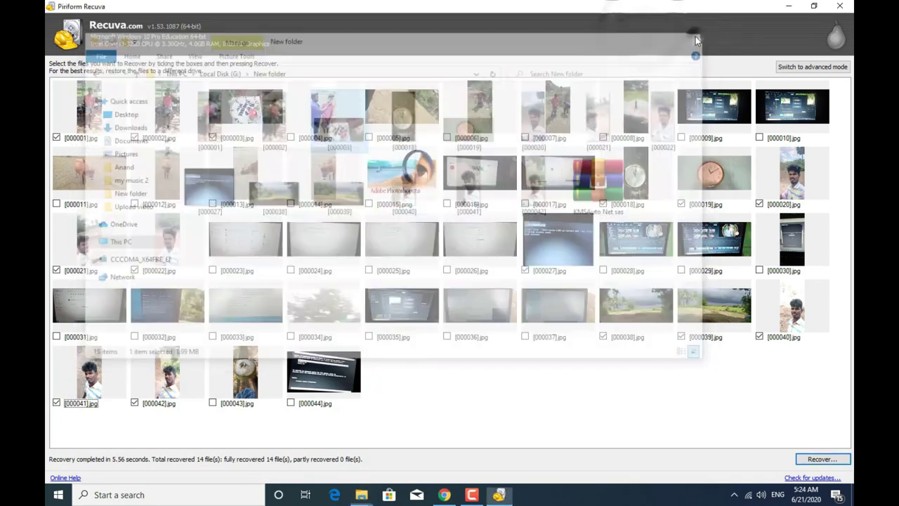